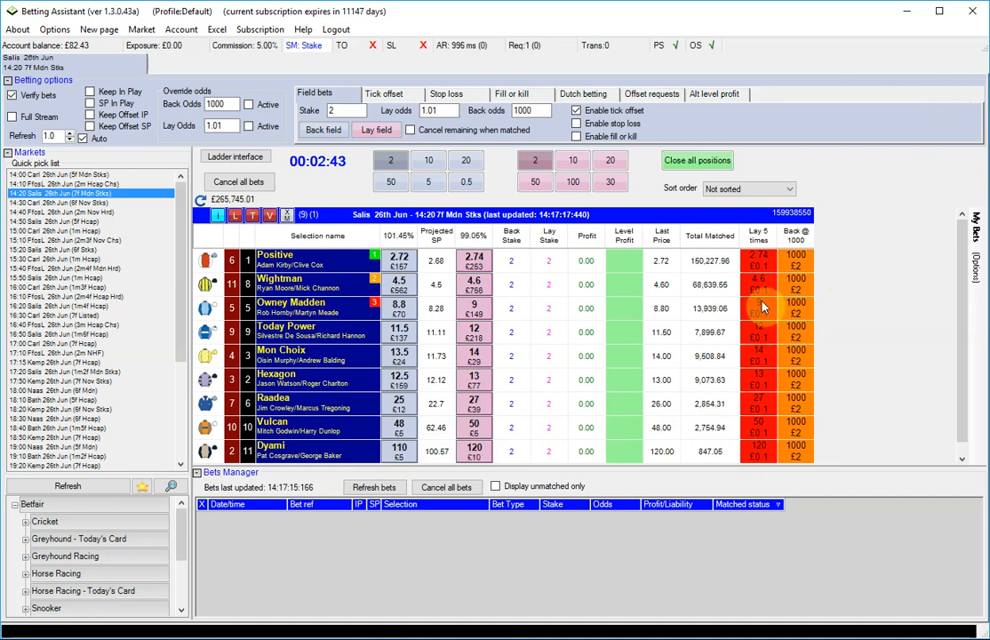
- Enable the Conditional Bets display column in the grid interface preferences and save the preferences
mouse_move(361, 341)
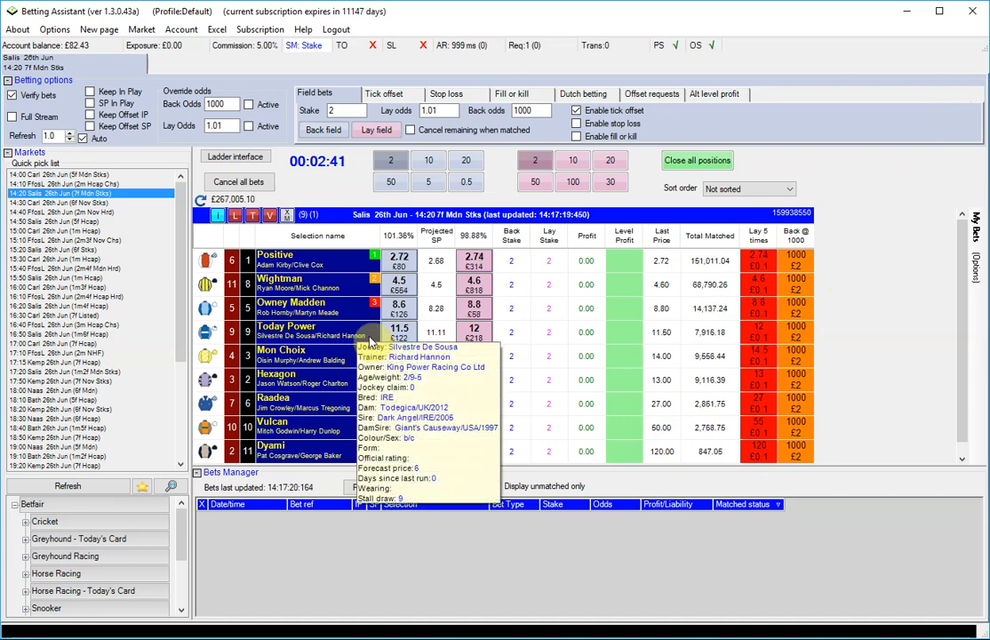
left_click(51, 32)
left_click(70, 44)
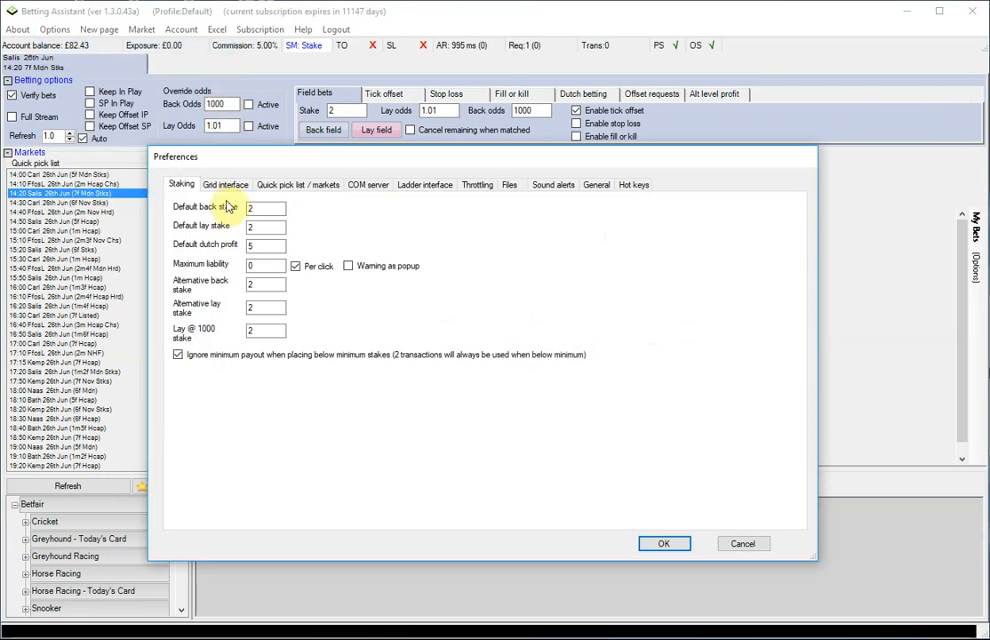
left_click(229, 184)
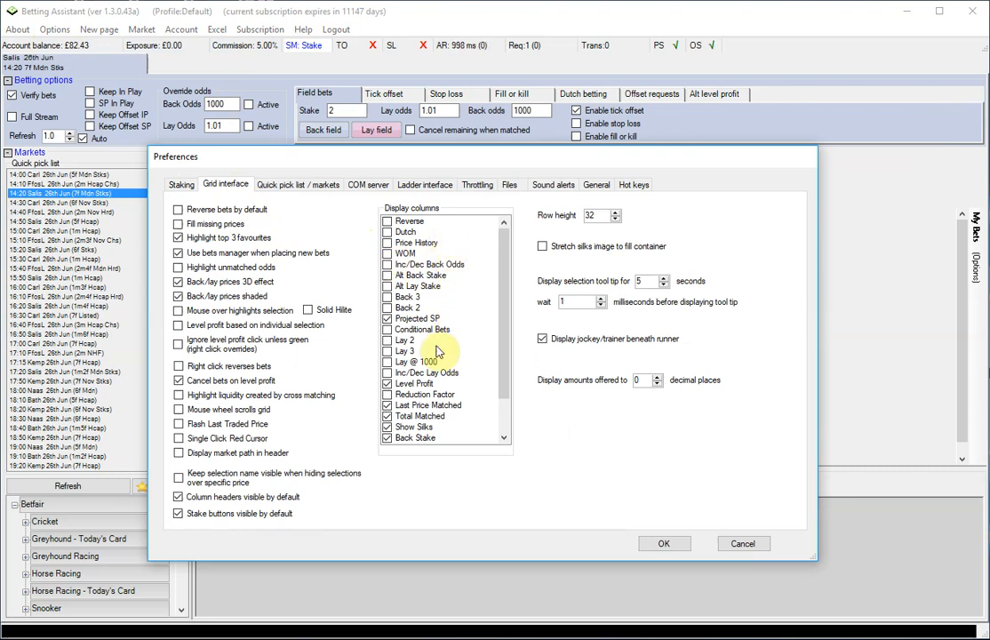
left_click(392, 331)
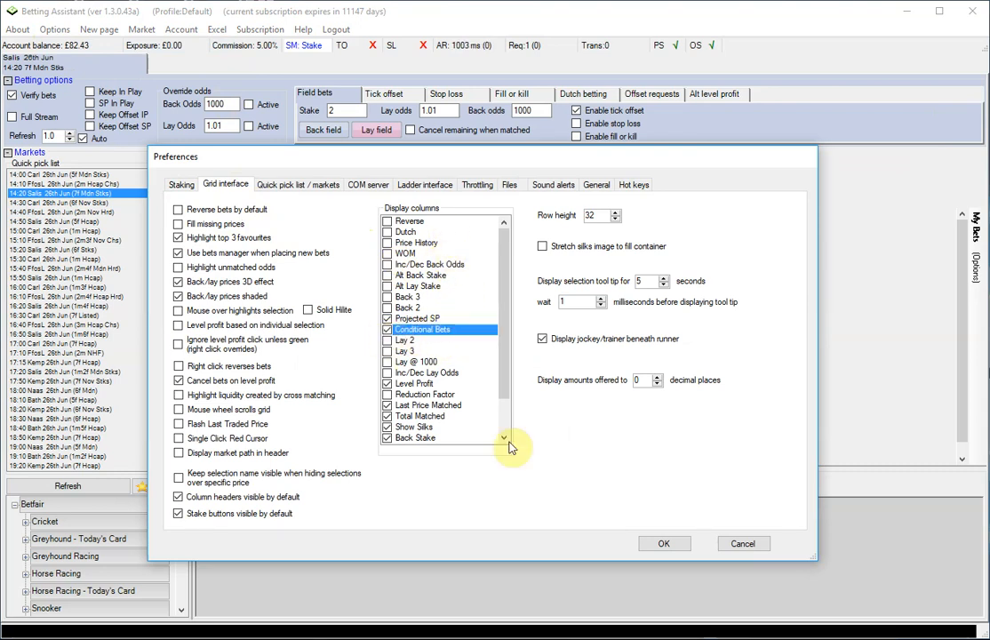
left_click(668, 544)
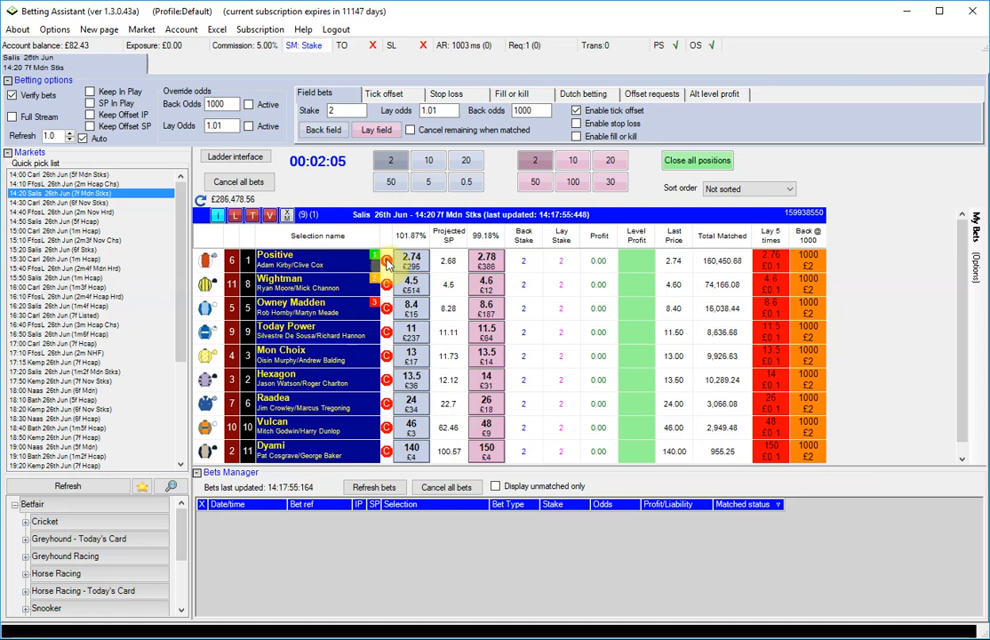
- Create a conditional bet entry for Positive and set its check price to Back price
left_click(386, 261)
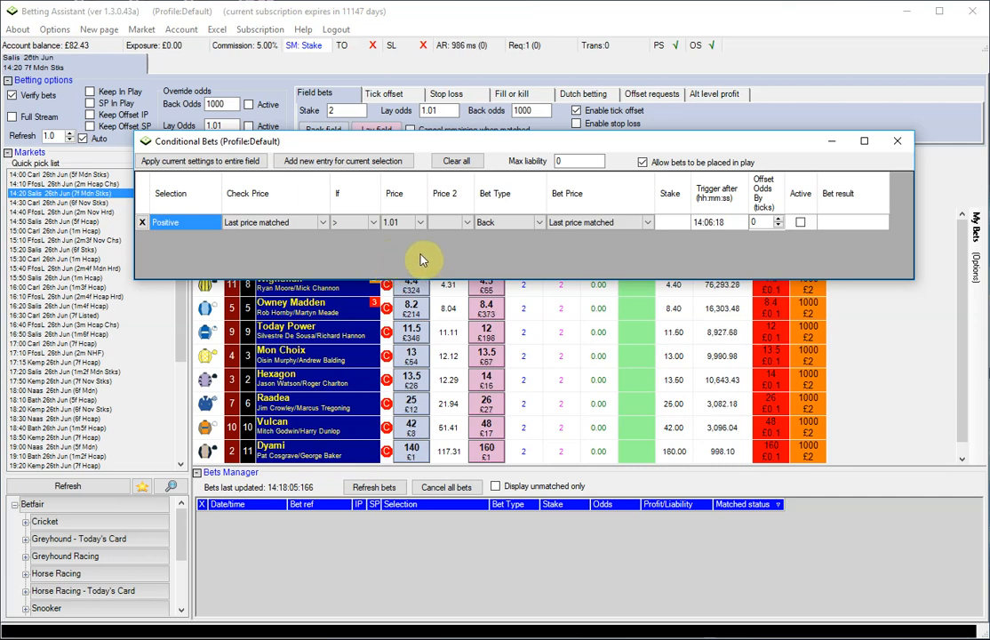
left_click(324, 228)
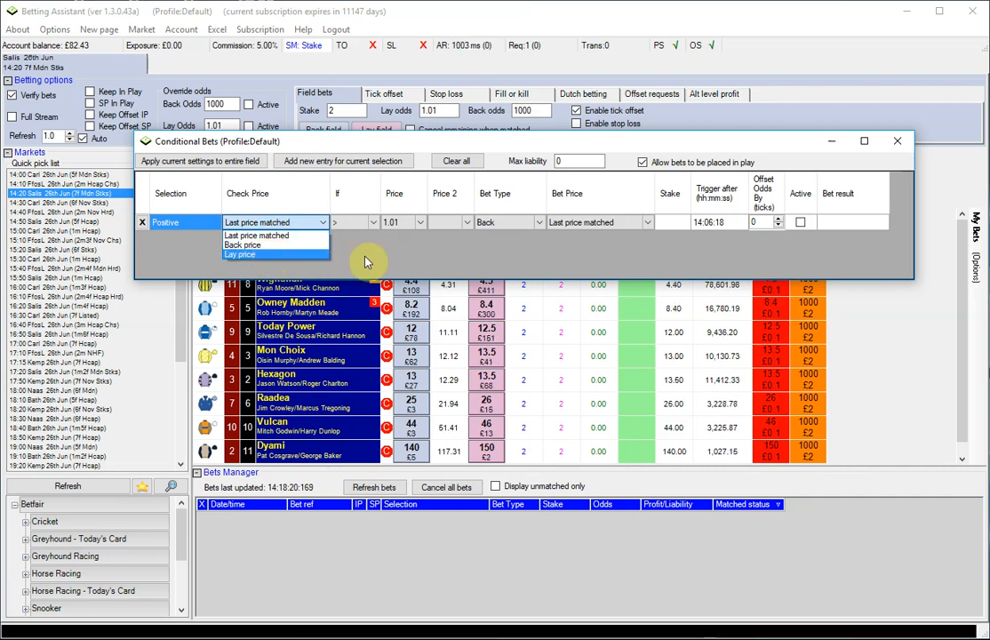
left_click(392, 261)
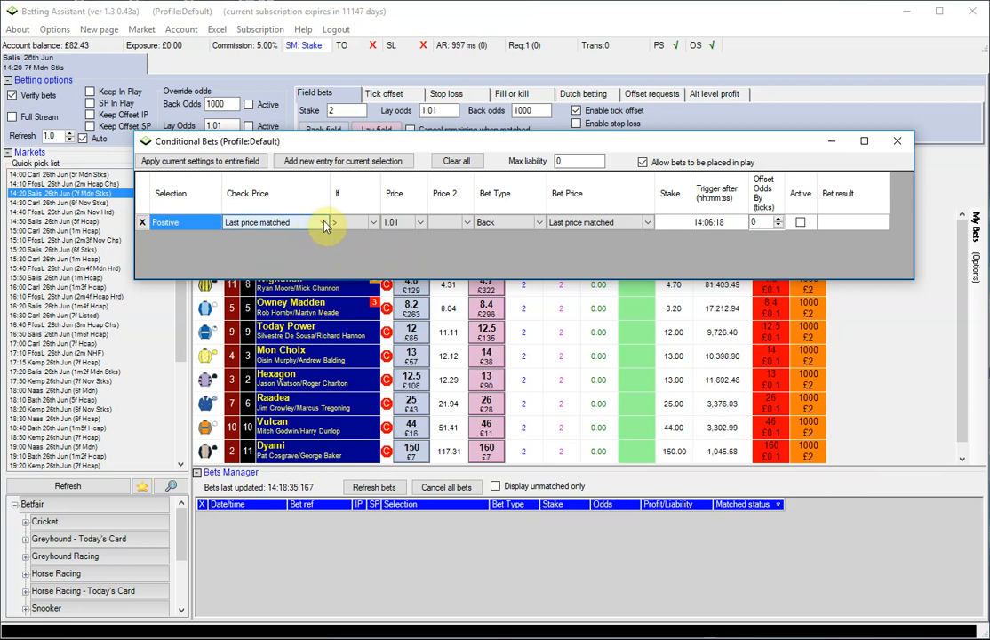
left_click(323, 224)
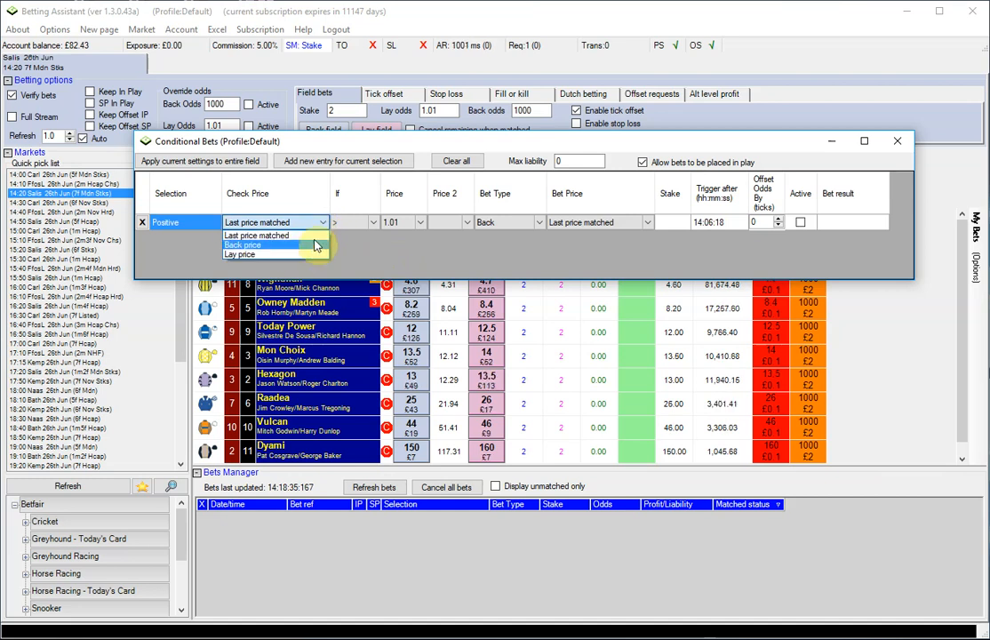
left_click(292, 245)
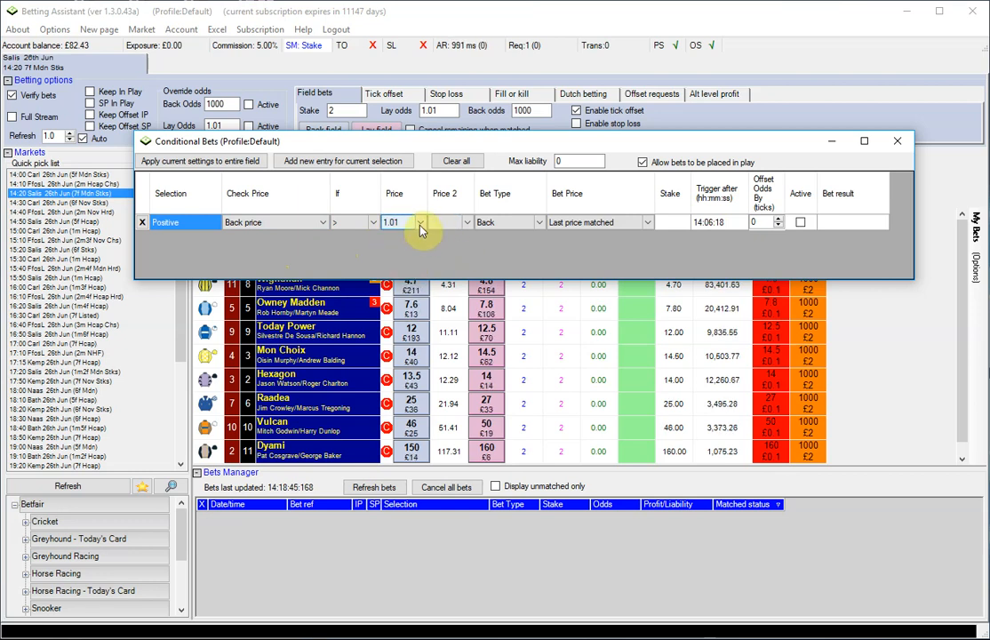
- Set Positive's condition to trigger when the price is <= 1.50
left_click(365, 223)
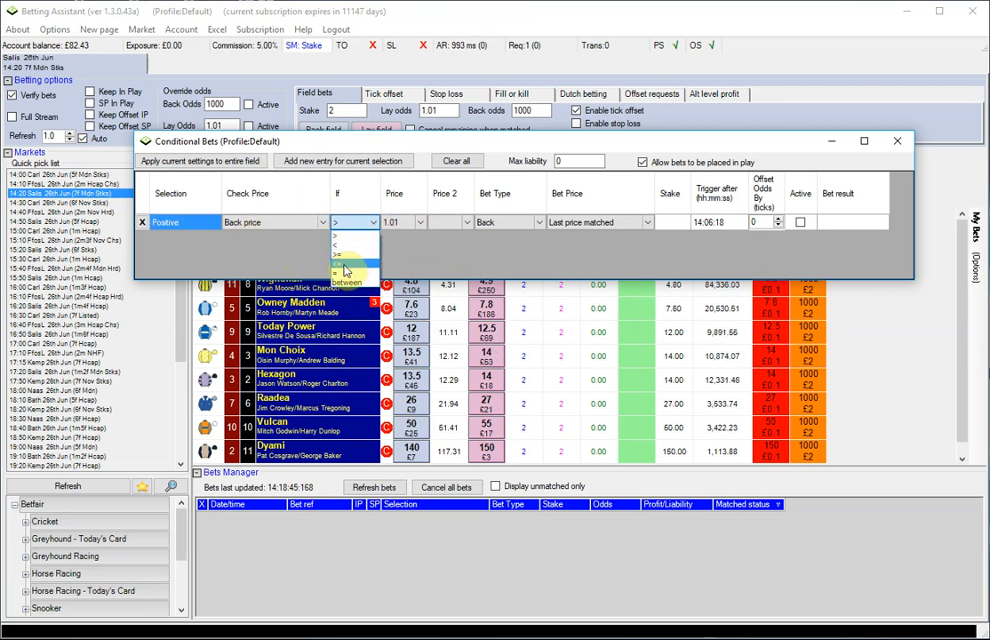
left_click(345, 269)
left_click(419, 222)
left_click_drag(421, 253, 421, 304)
scroll(414, 265, "up", 2)
scroll(414, 265, "up", 3)
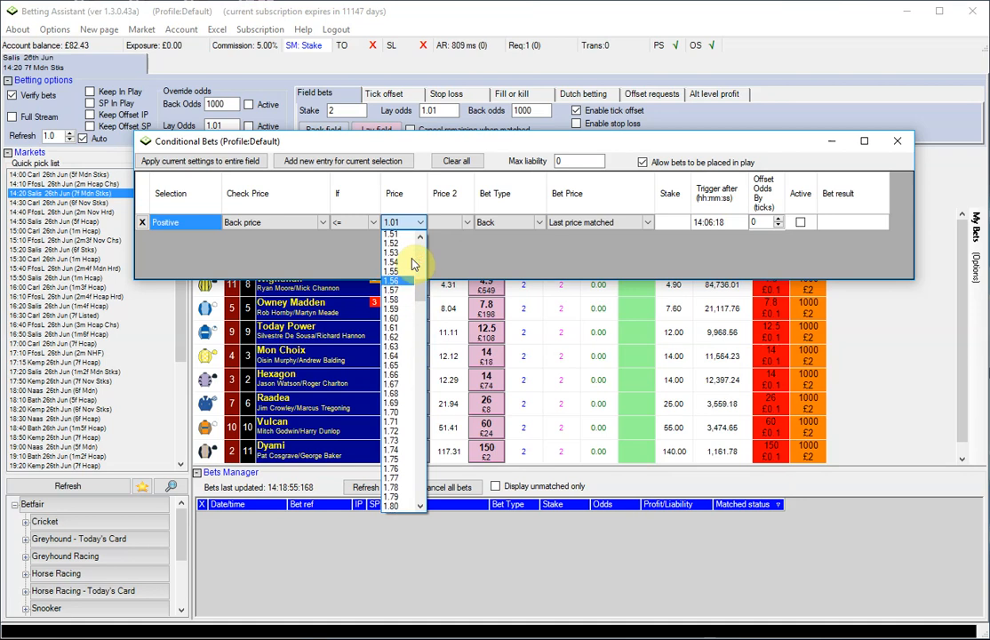
left_click(411, 268)
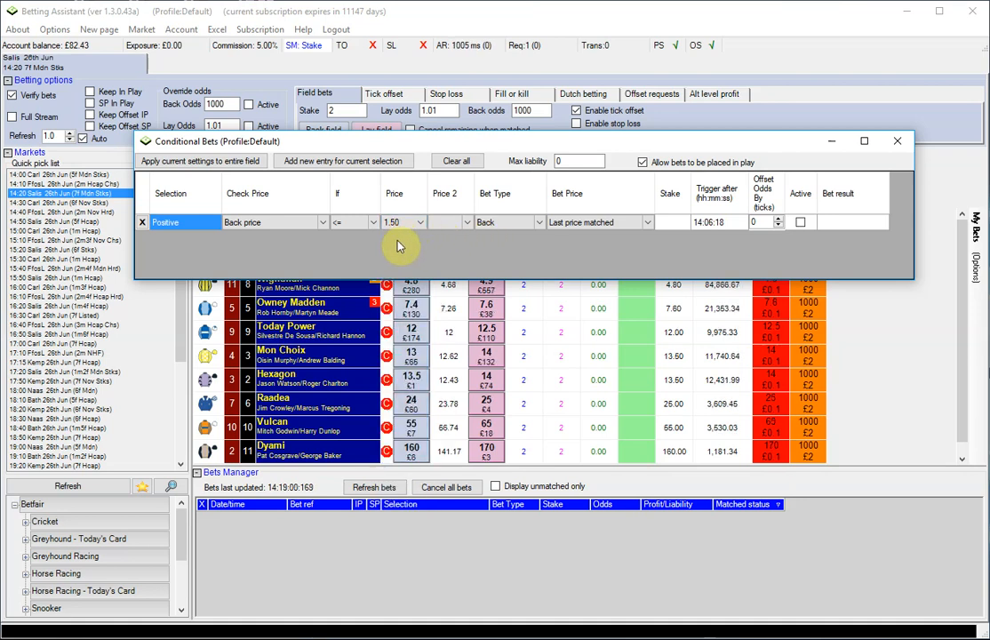
- Set the bet price of Positive's Back bet to Back price and its stake to 2
left_click(488, 231)
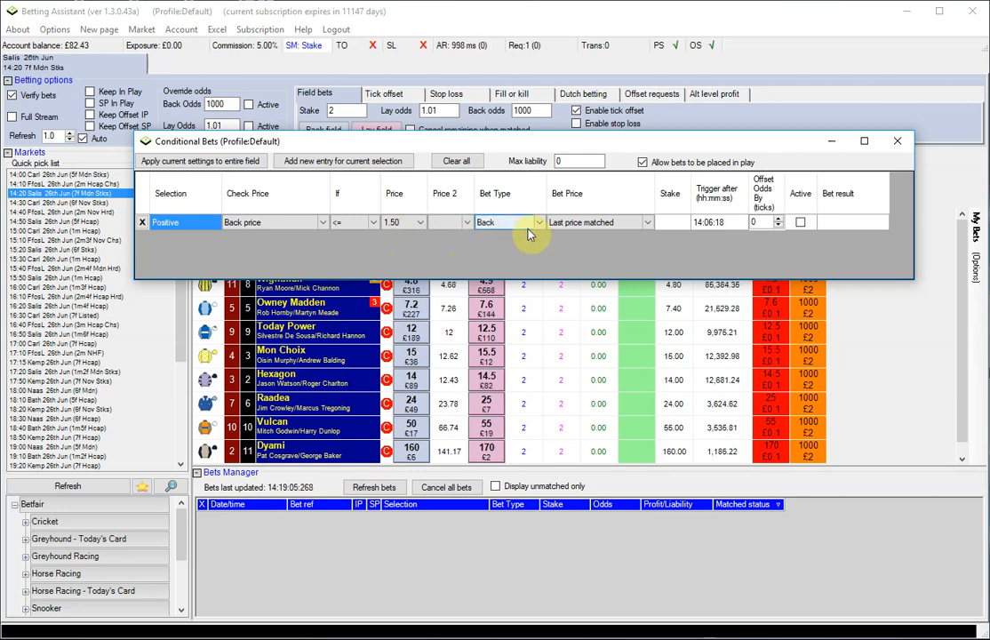
left_click(586, 233)
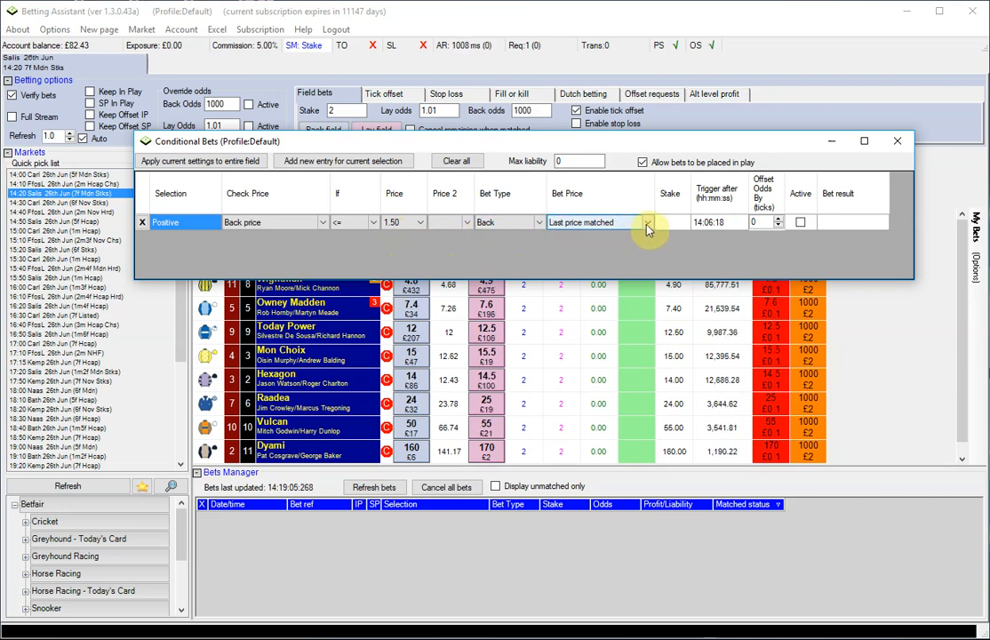
left_click(646, 223)
left_click(579, 247)
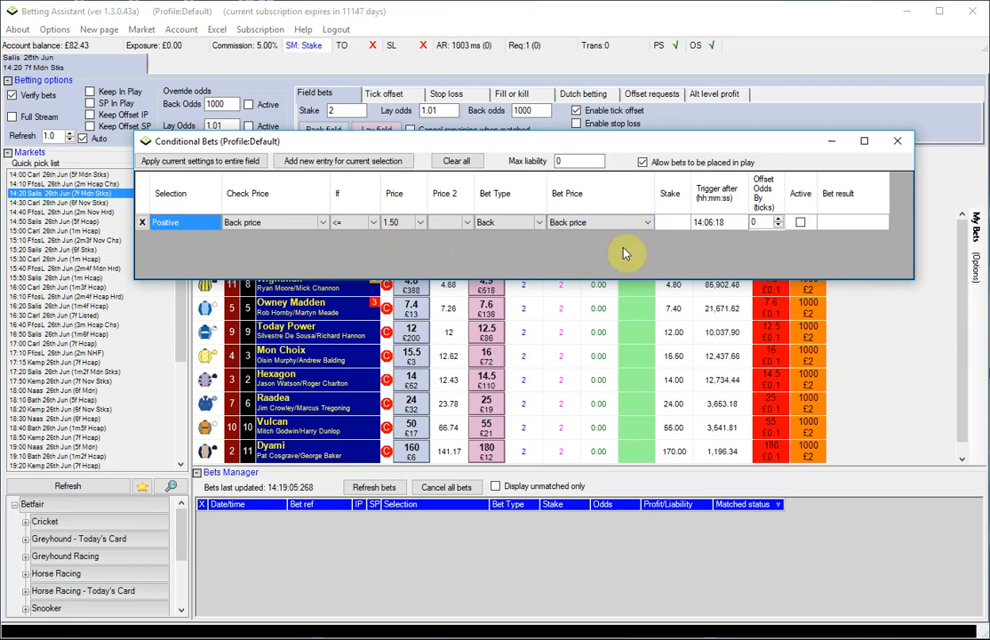
left_click(674, 222)
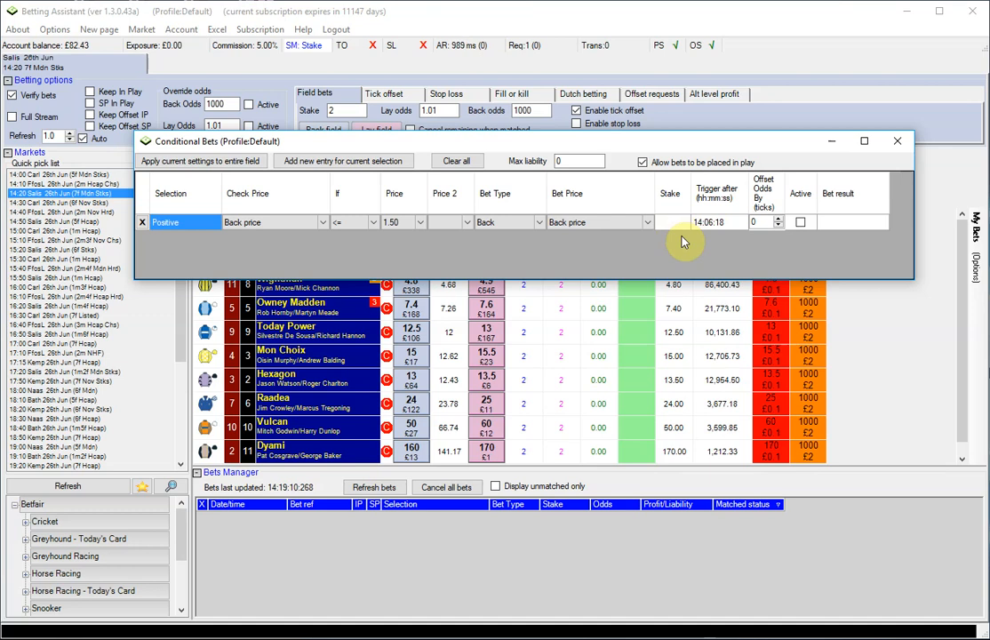
type("2")
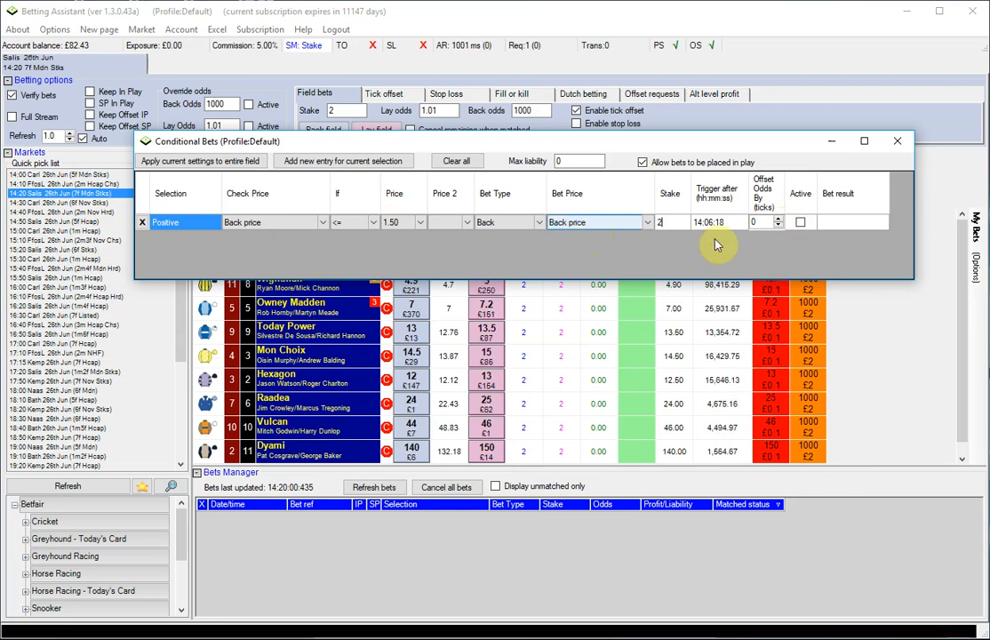
- Set the odds offset of Positive's conditional bet to -10 ticks
left_click(779, 226)
left_click(779, 226)
left_click(779, 225)
left_click(778, 224)
left_click(778, 224)
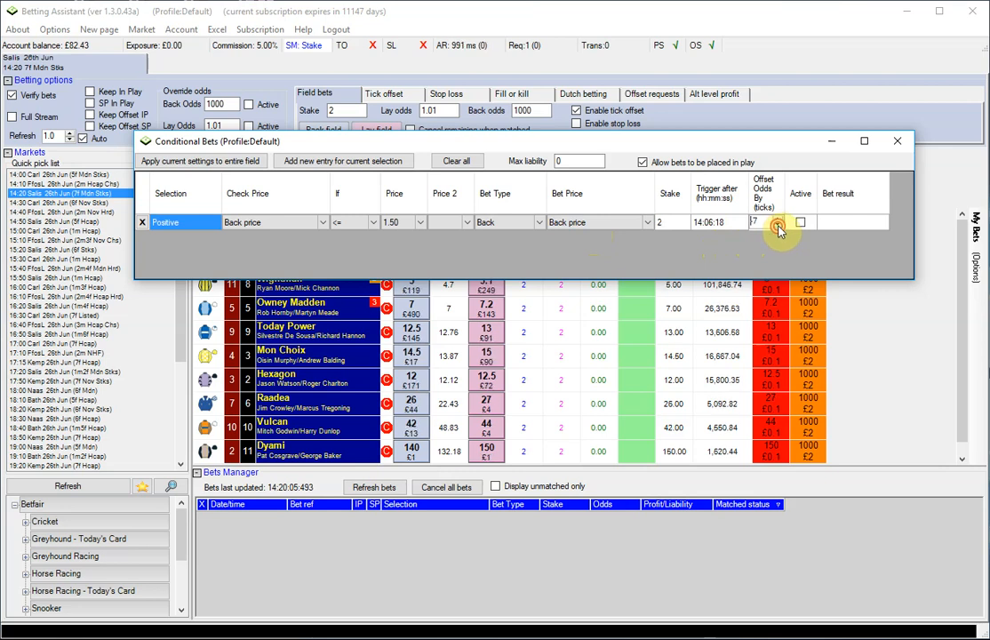
left_click(779, 224)
left_click(778, 224)
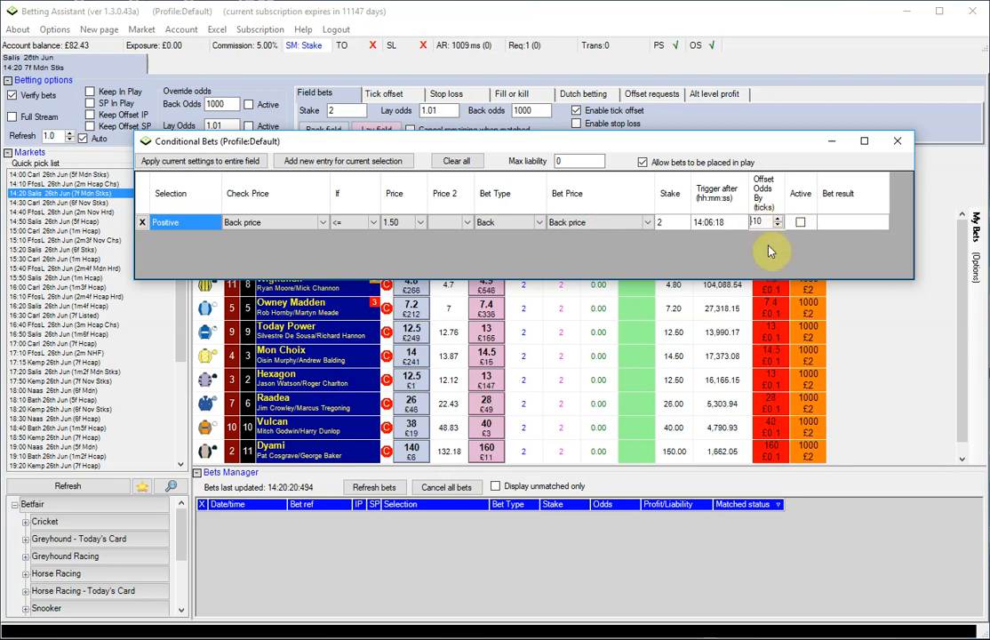
type("-")
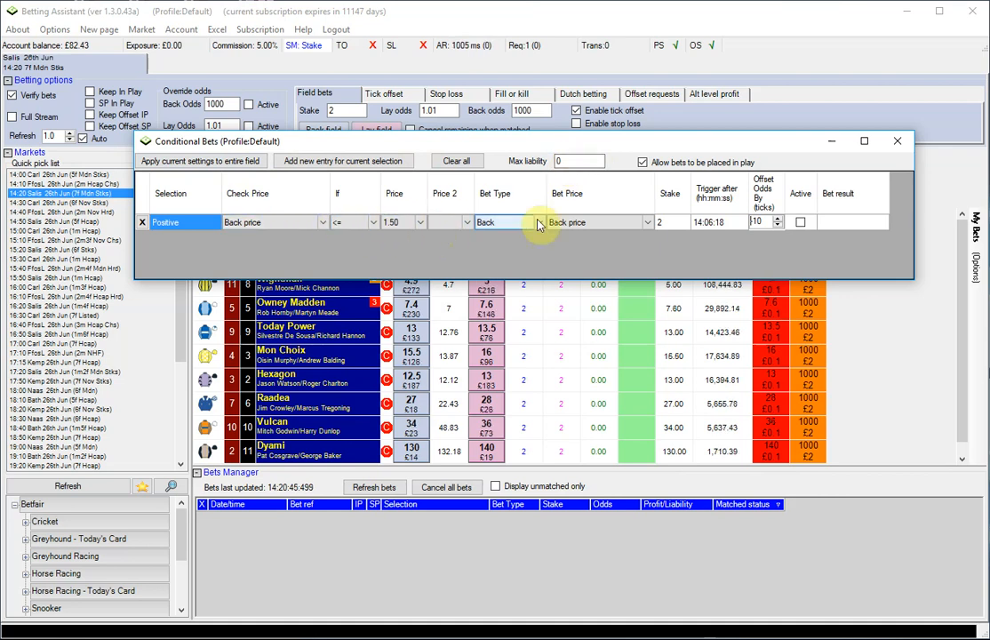
left_click(560, 161)
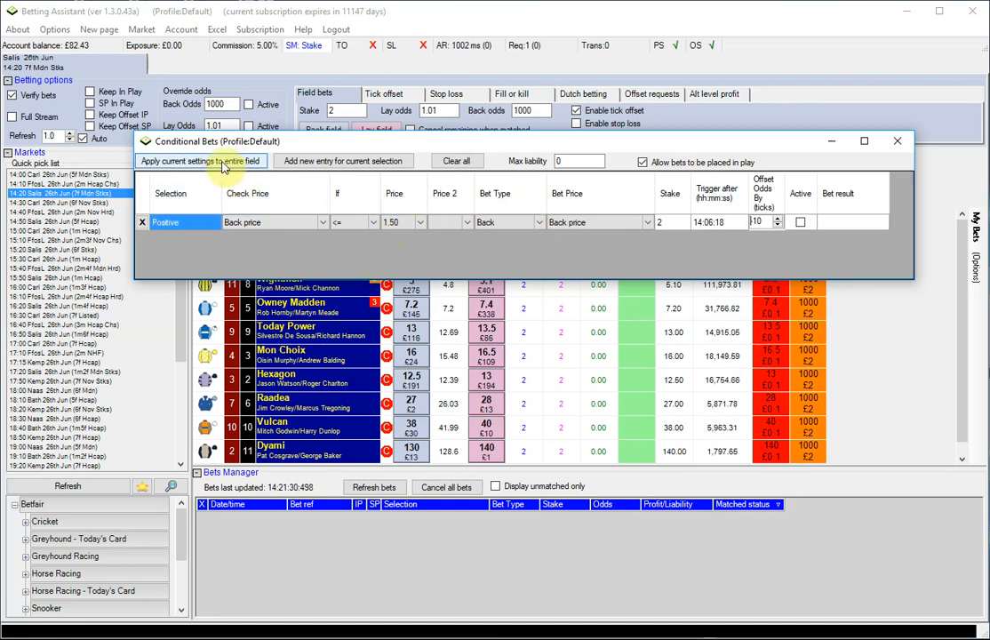
- Apply Positive's conditional bet settings to the entire field and enlarge the Conditional Bets window to show every runner
left_click(224, 165)
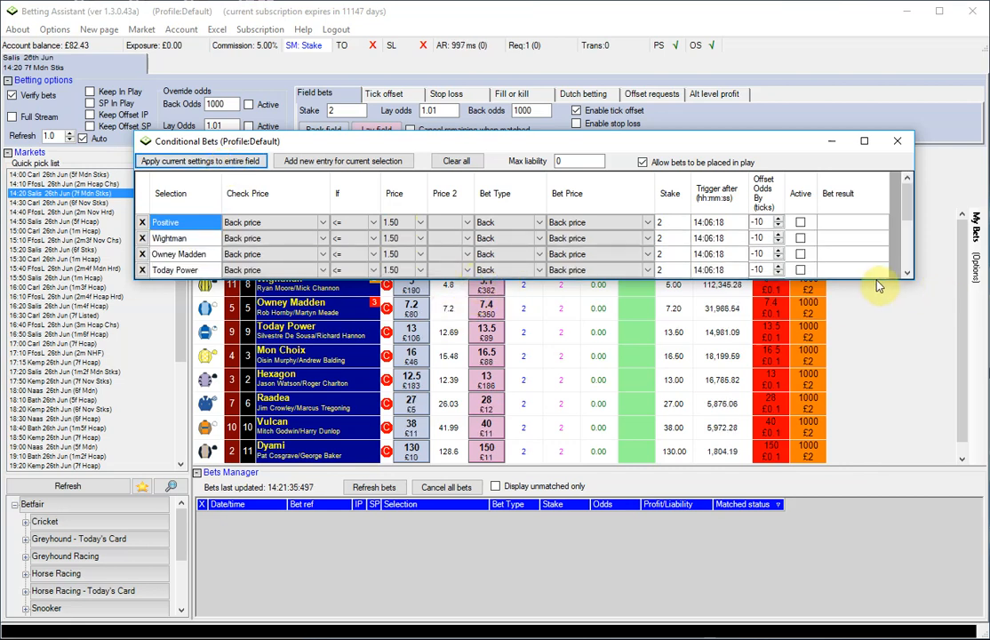
left_click_drag(899, 276, 896, 433)
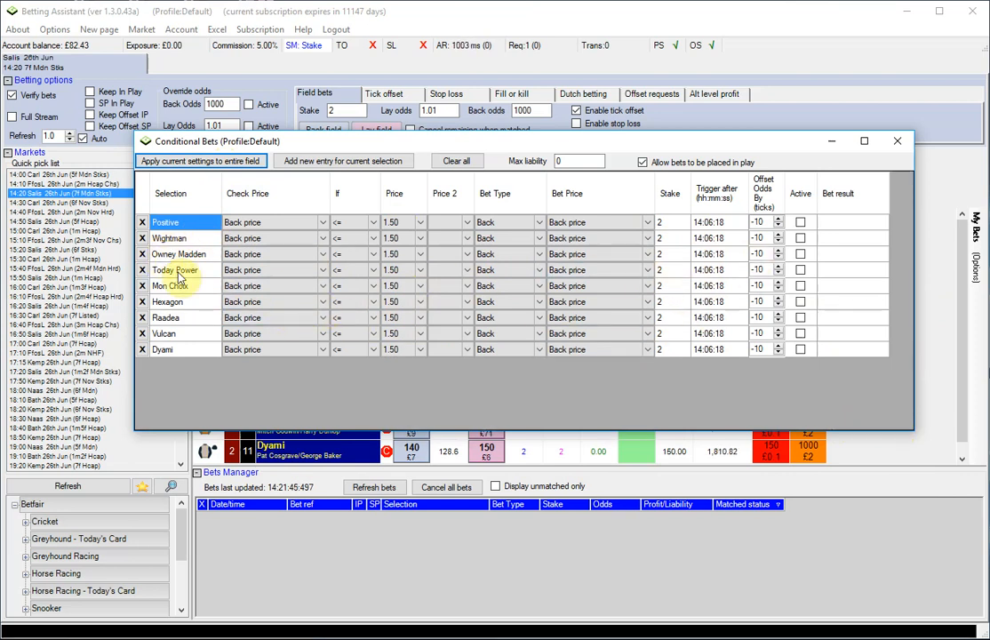
- Delete the conditional bet entries of every runner except Positive, from Dyami up to Wightman
left_click(142, 349)
left_click(142, 333)
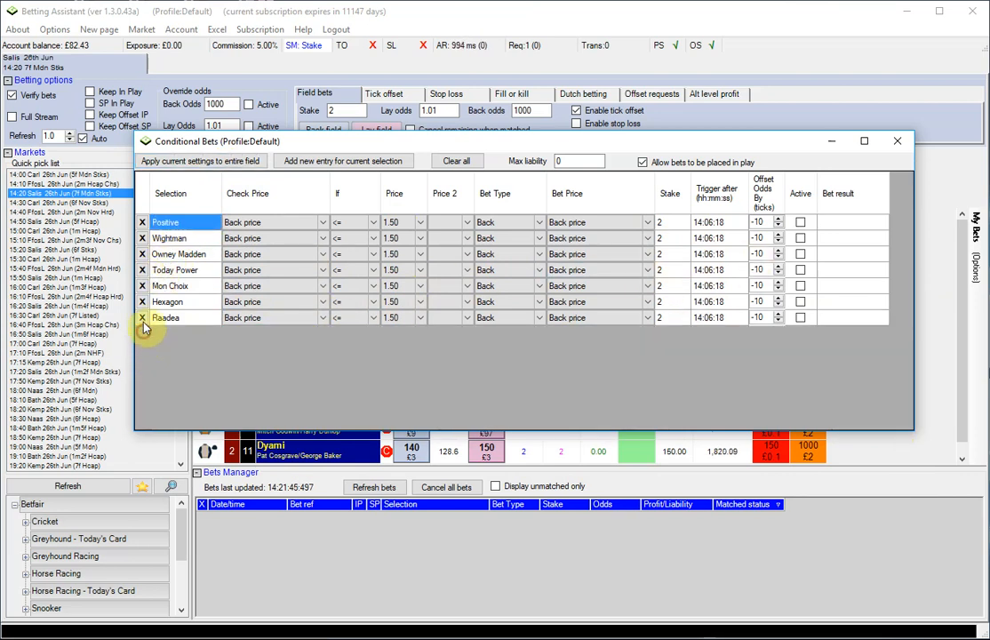
left_click(143, 317)
left_click(143, 302)
left_click(142, 286)
left_click(142, 270)
left_click(143, 254)
left_click(142, 238)
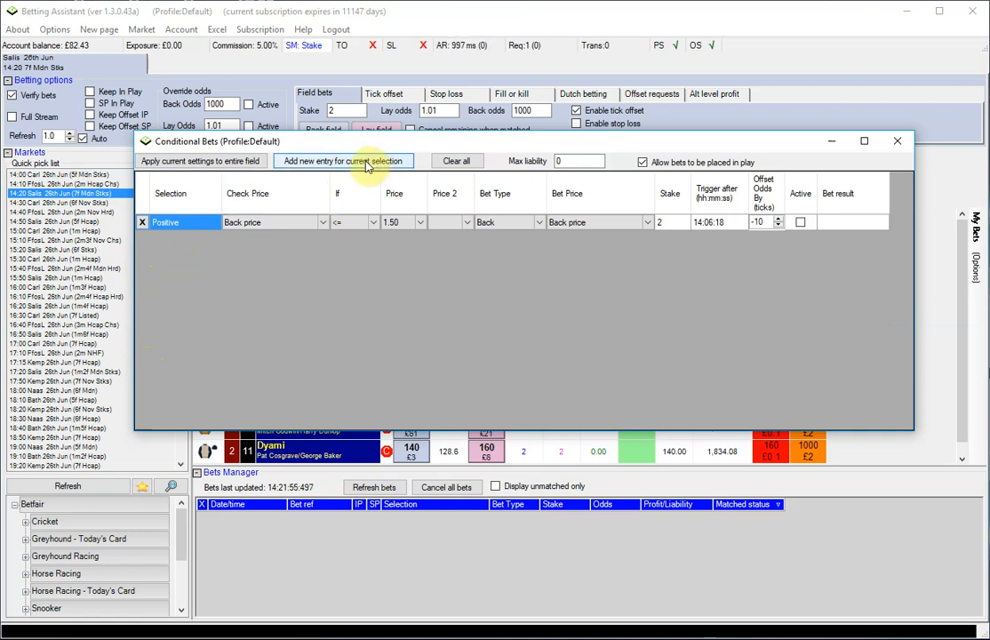
- Add a second conditional bet entry for Positive and delete it again
left_click(367, 165)
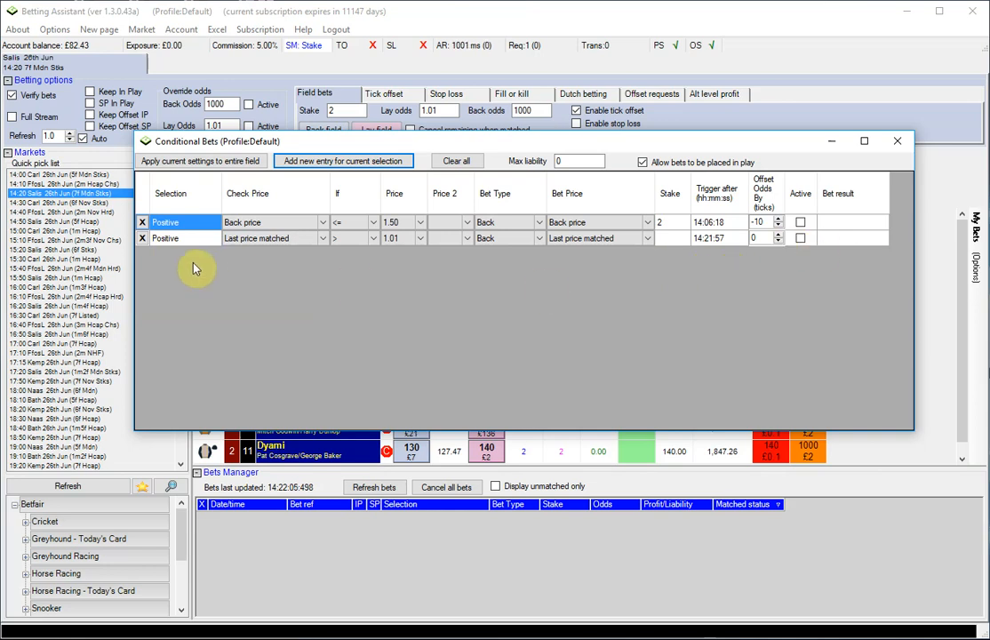
left_click(142, 238)
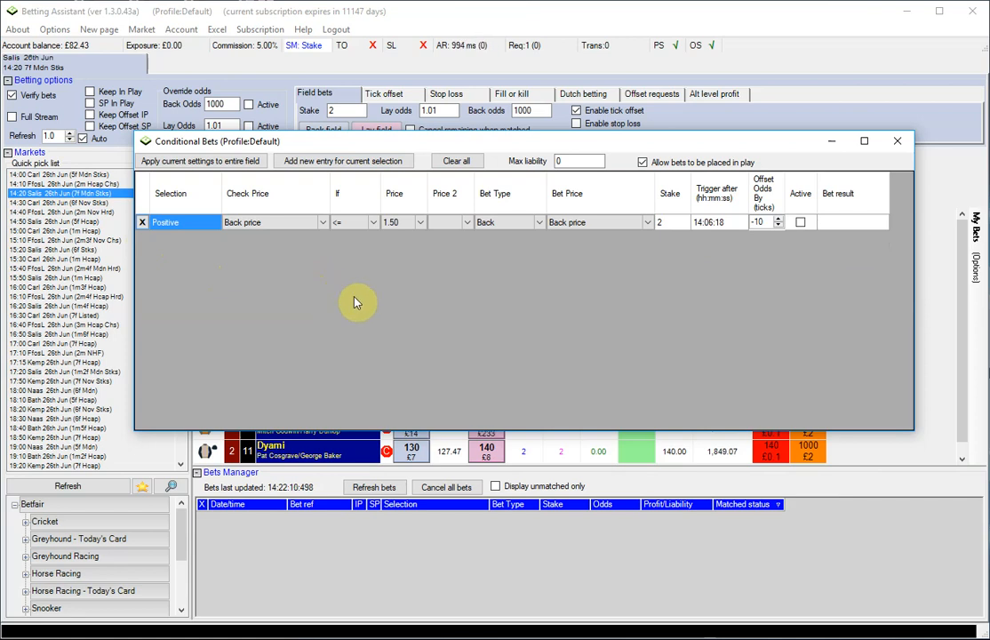
- Activate Positive's conditional bet and close the Conditional Bets window
left_click(801, 224)
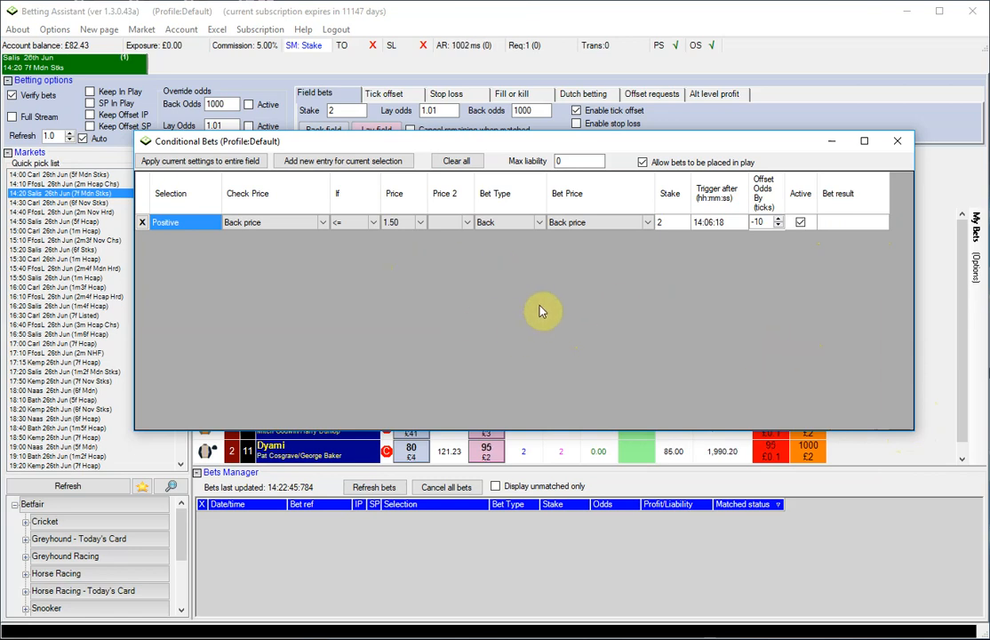
left_click(898, 144)
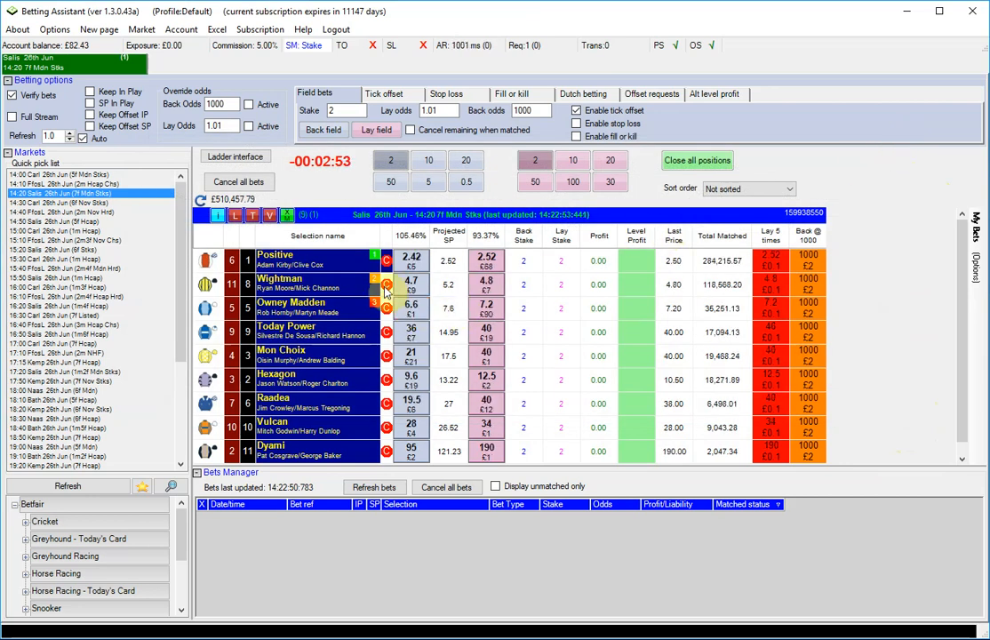
- Create an inactive conditional bet entry for Wightman with the default settings and close the Conditional Bets window
left_click(386, 285)
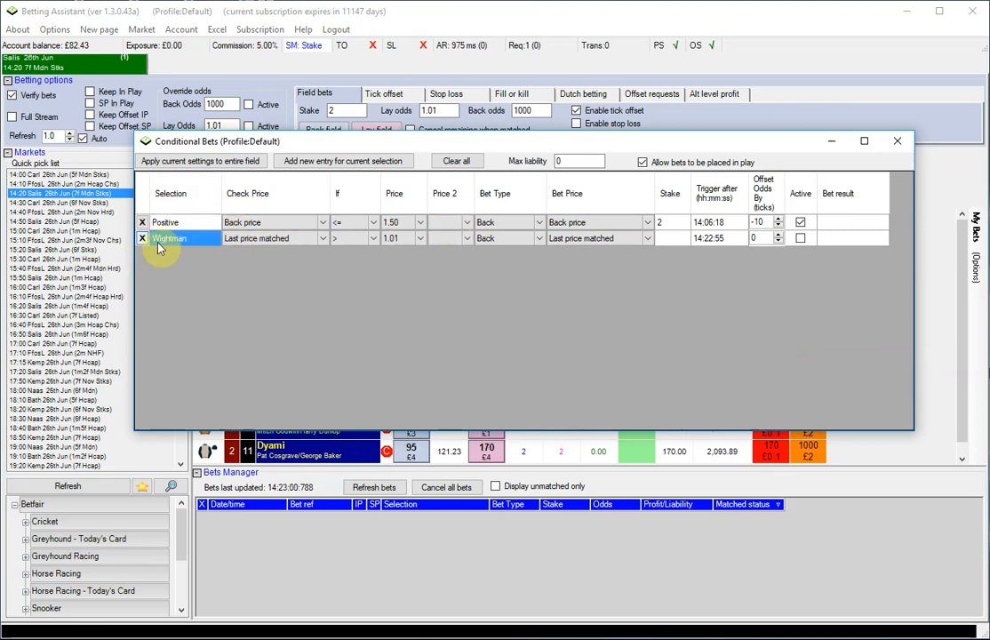
left_click(181, 242)
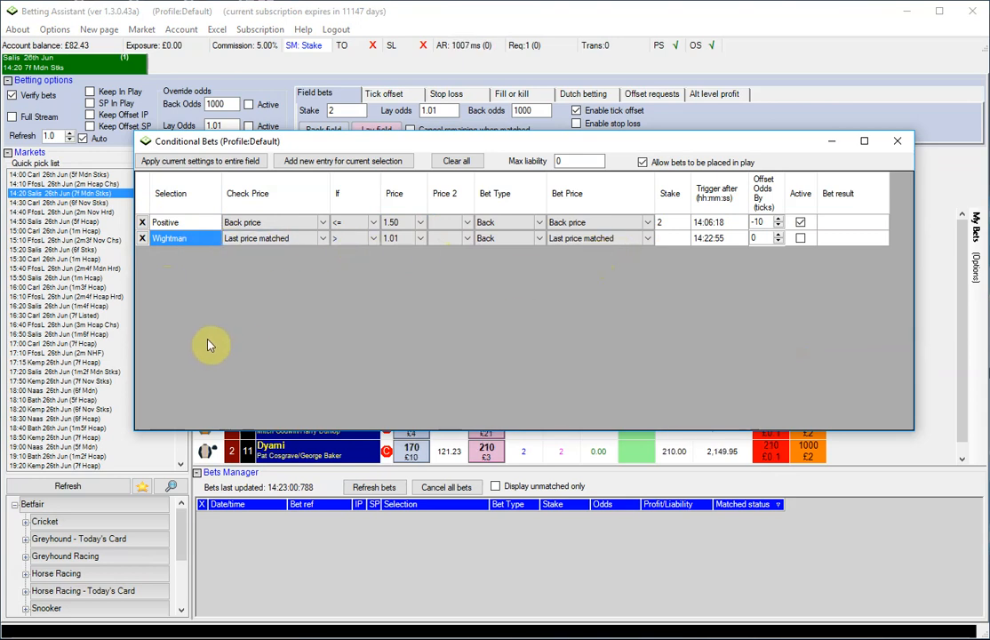
left_click(899, 143)
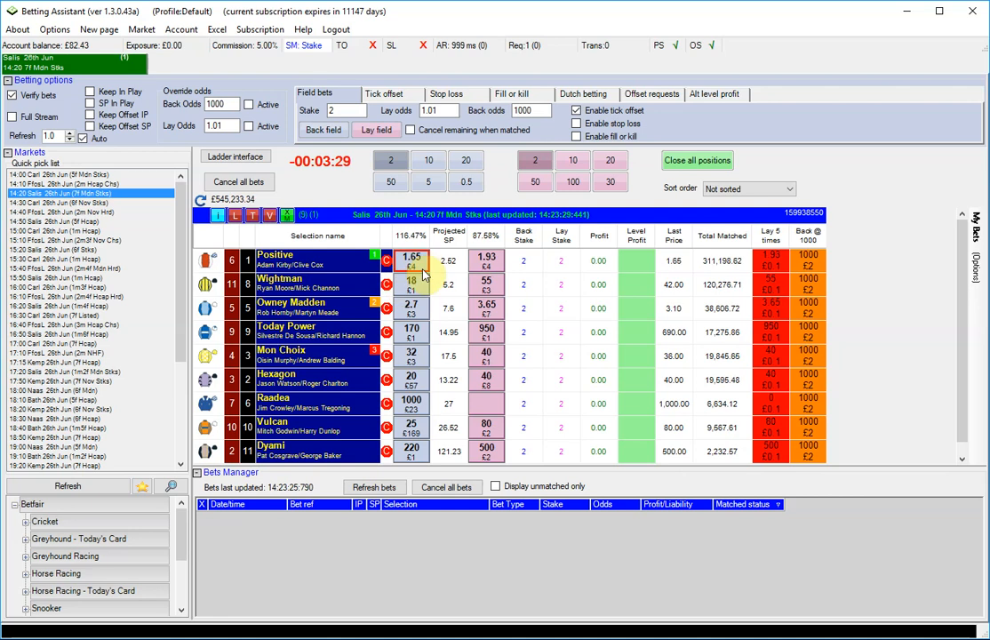
left_click(424, 272)
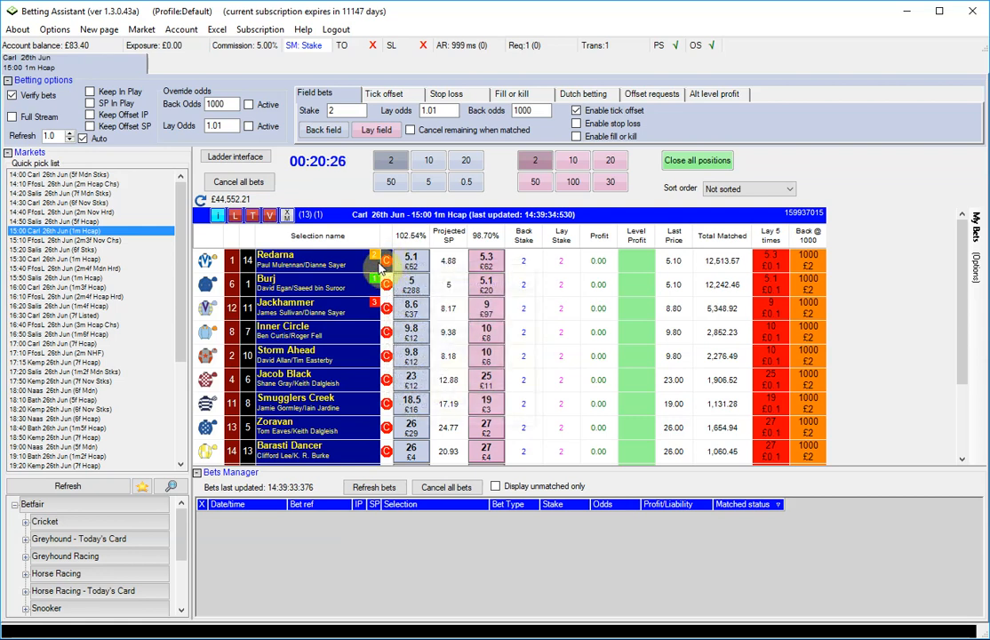
mouse_move(391, 264)
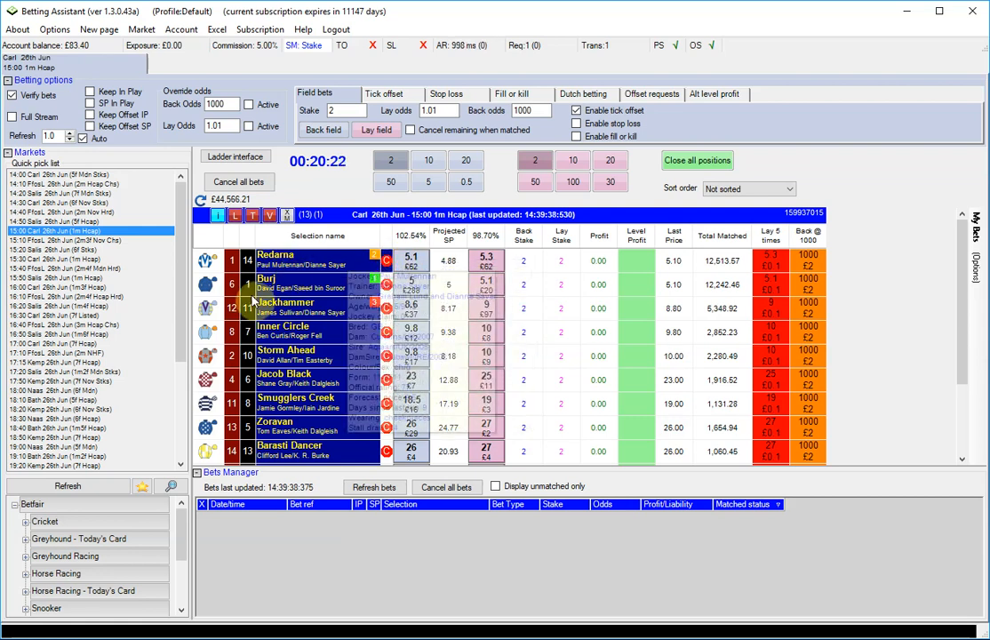
- Load the 15:10 FfosL (2m3f Nov Chs) market on the page and switch back to the 15:00 Carl (1m Hcap) market
left_click(88, 241)
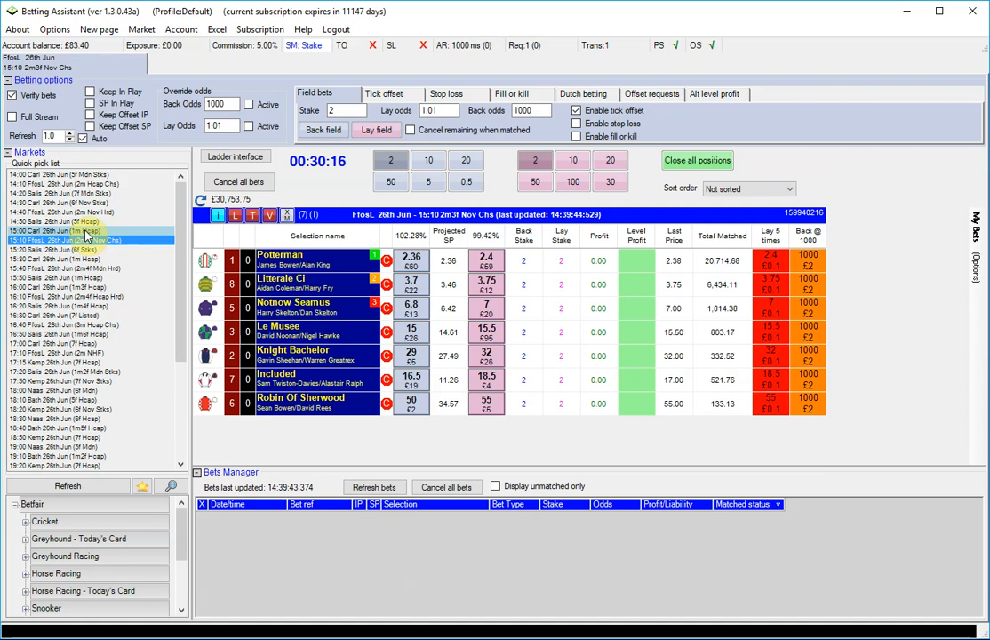
left_click(86, 232)
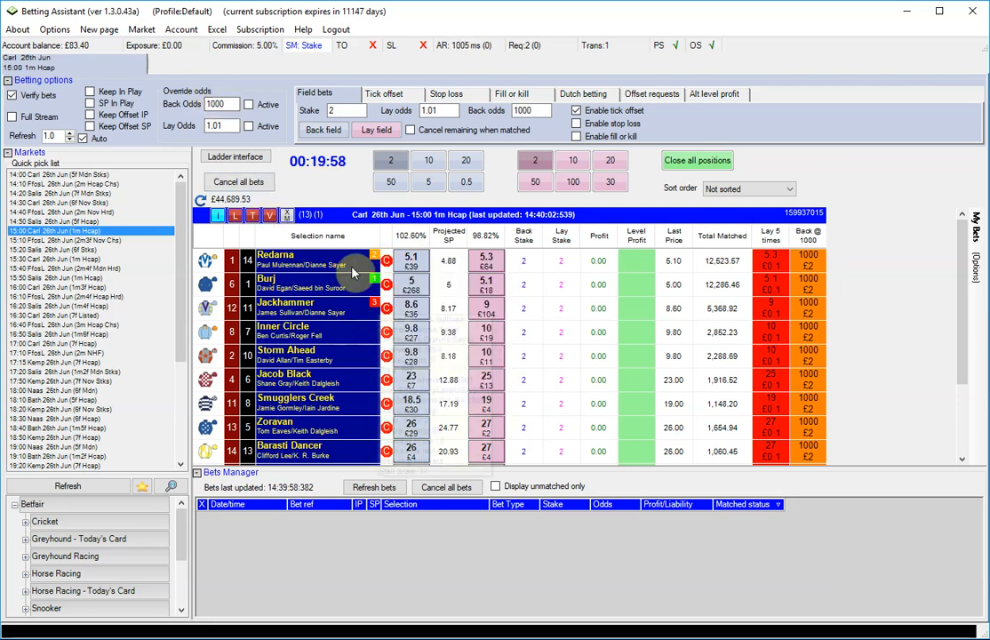
- Add a new page with the 17:00 Carl (7f Hcap) market and return to the 15:00 Carl page
left_click(93, 32)
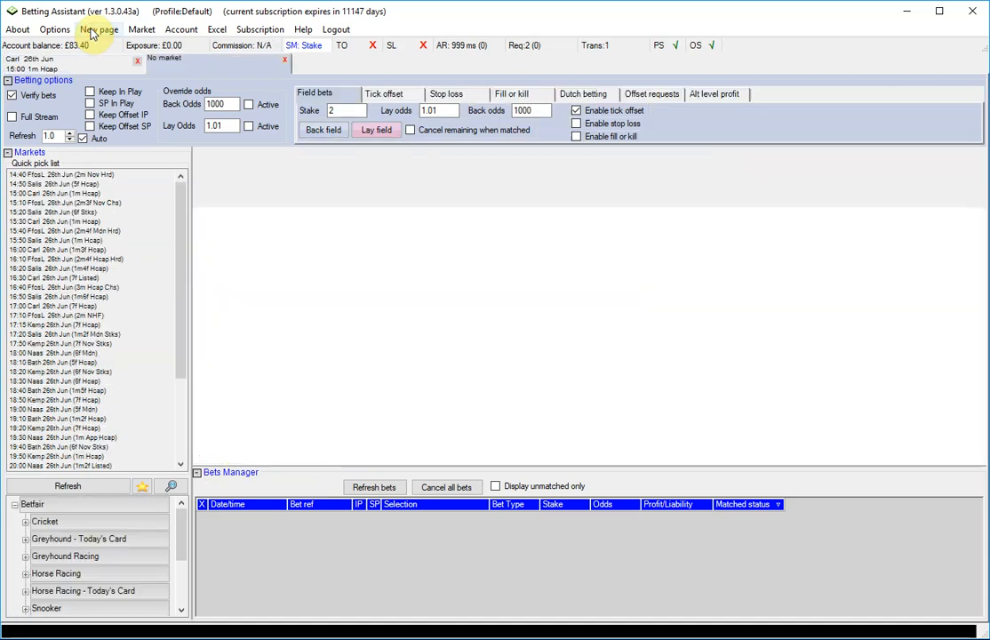
left_click(103, 307)
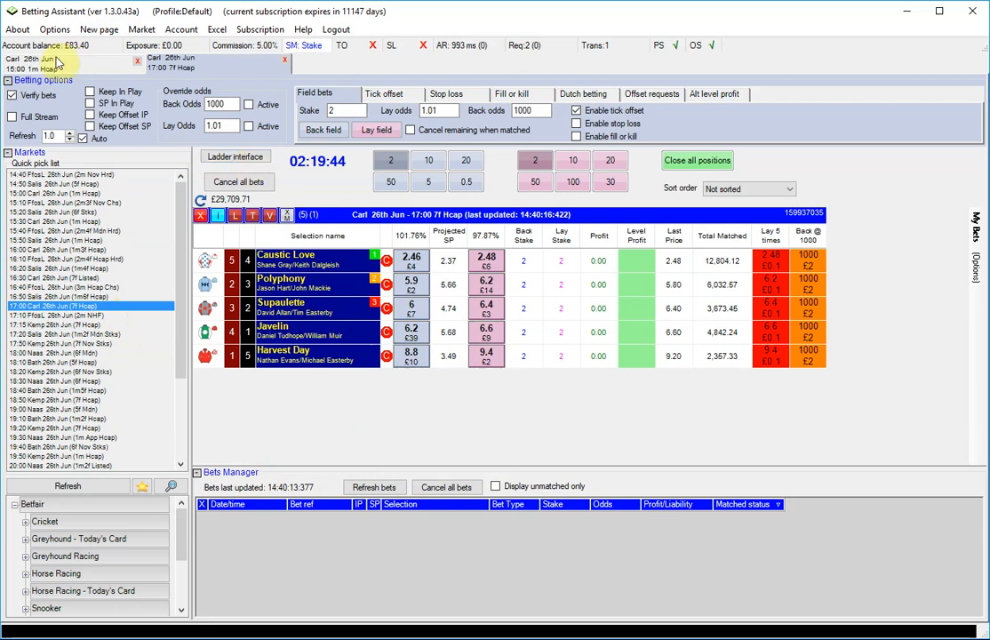
left_click(89, 63)
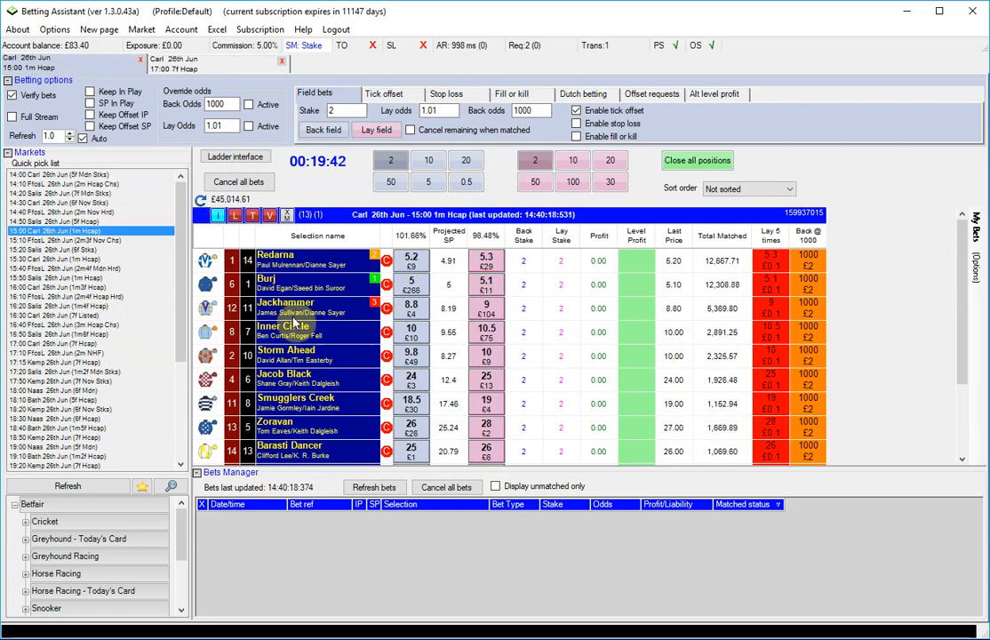
mouse_move(331, 327)
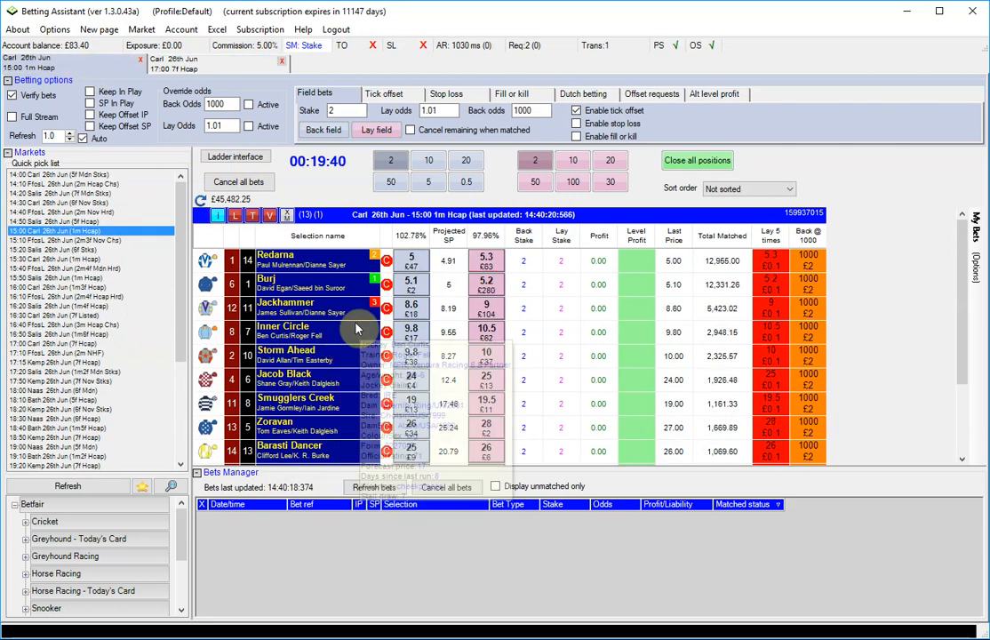
mouse_move(286, 289)
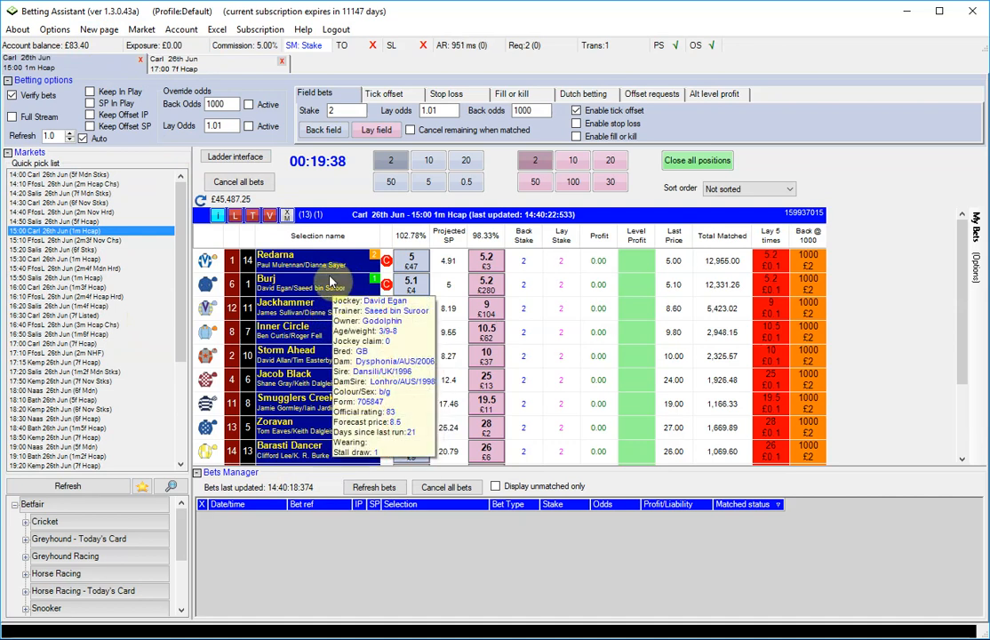